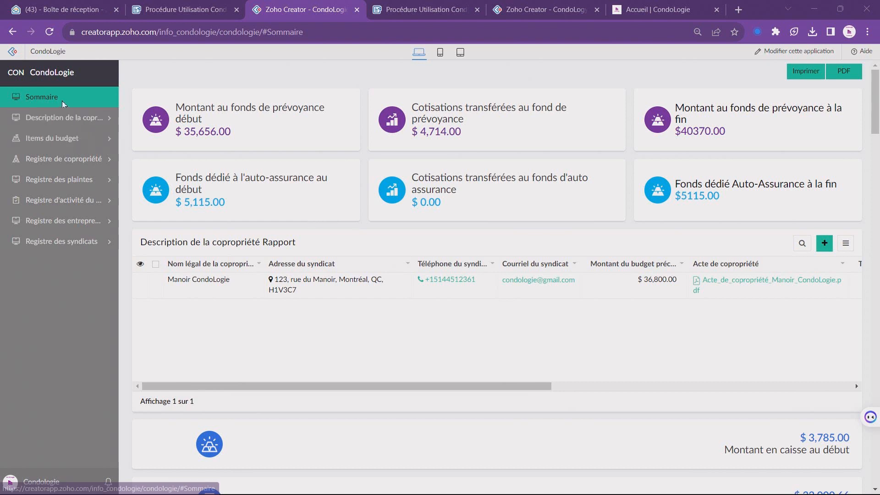
# Step: Open the Registre des suivis ou paiements report under Items du budget and scroll through its 27 records
pyautogui.click(51, 139)
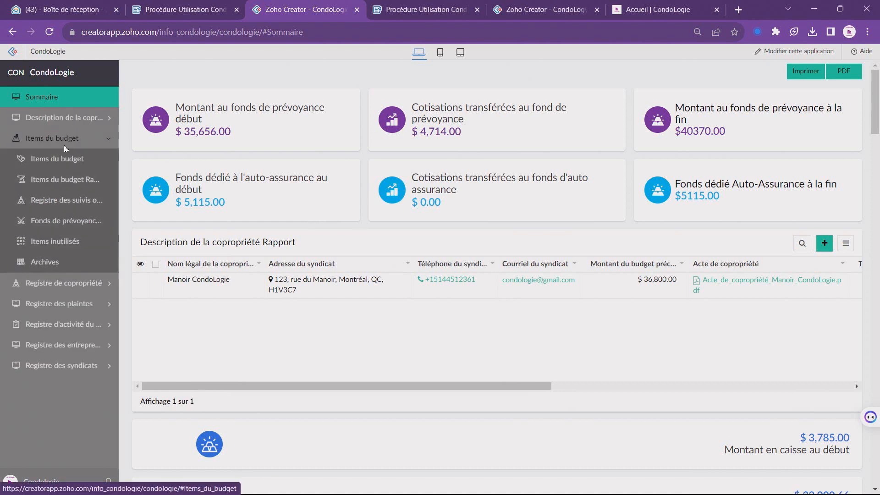
pyautogui.click(77, 204)
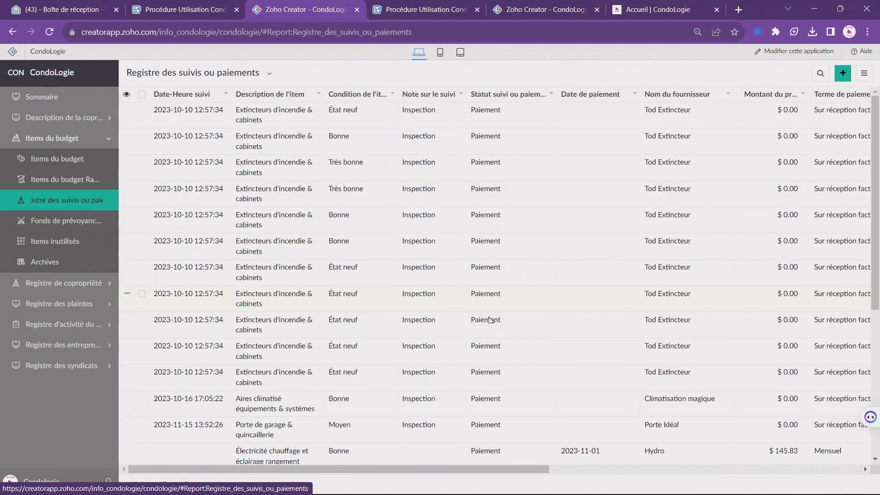
pyautogui.scroll(-3, 495, 343)
pyautogui.scroll(-2, 495, 344)
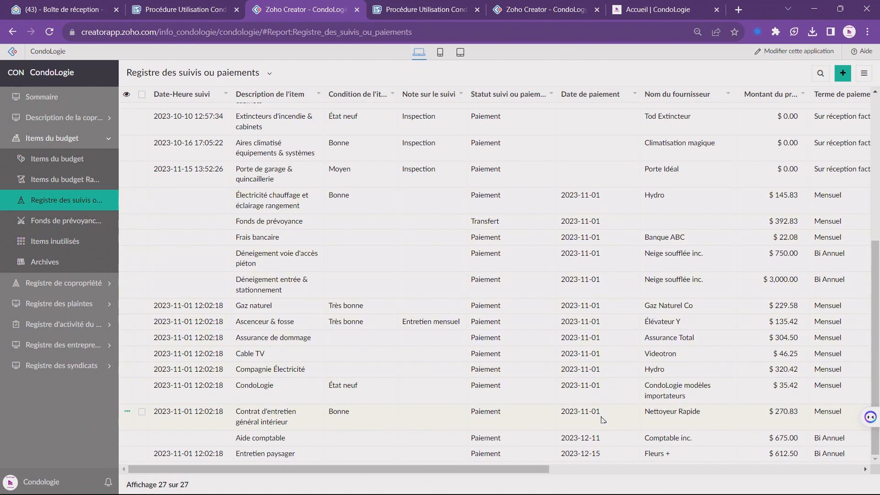
pyautogui.click(76, 284)
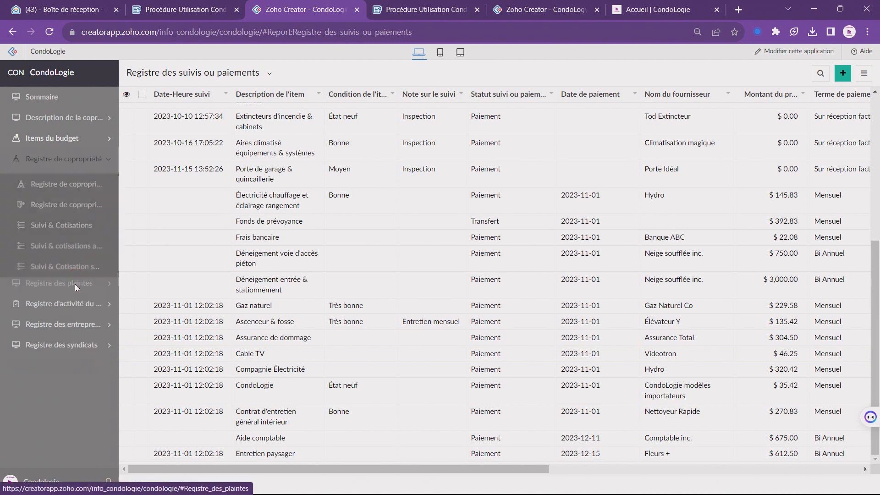
# Step: View the Suivi & Cotisations report, then the Registre des syndicats Rapport with its three syndicates
pyautogui.click(70, 222)
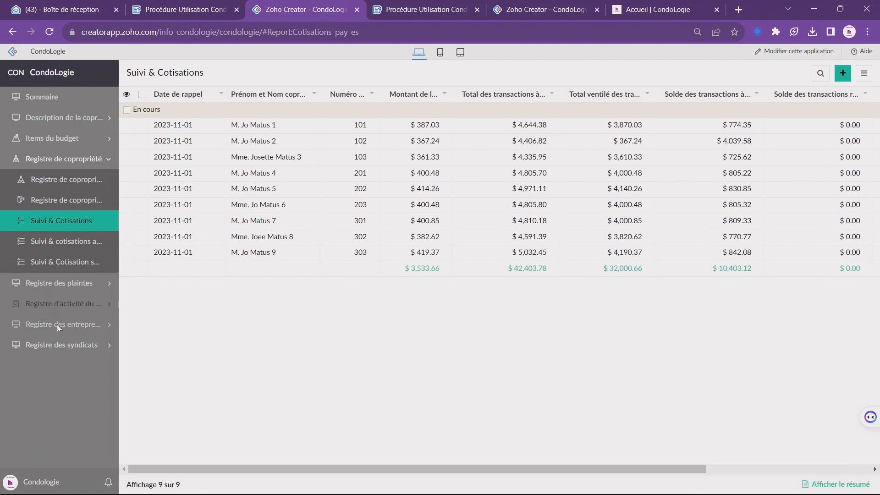
pyautogui.click(65, 348)
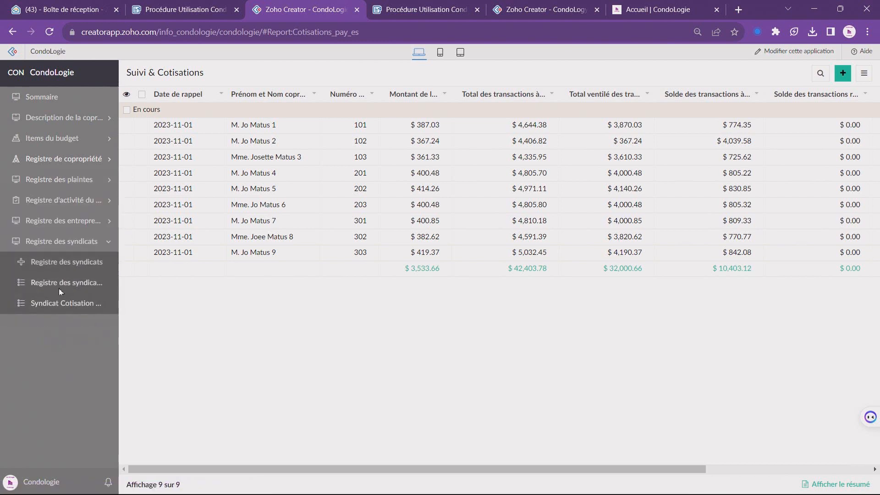
pyautogui.click(63, 284)
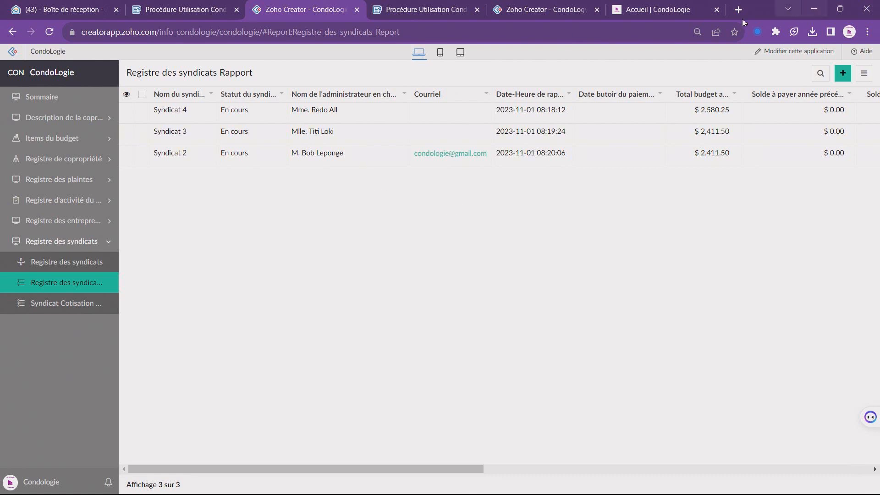
# Step: Open Modèles de communication courriel from the CondoLogie site footer, then minimize Chrome
pyautogui.click(668, 14)
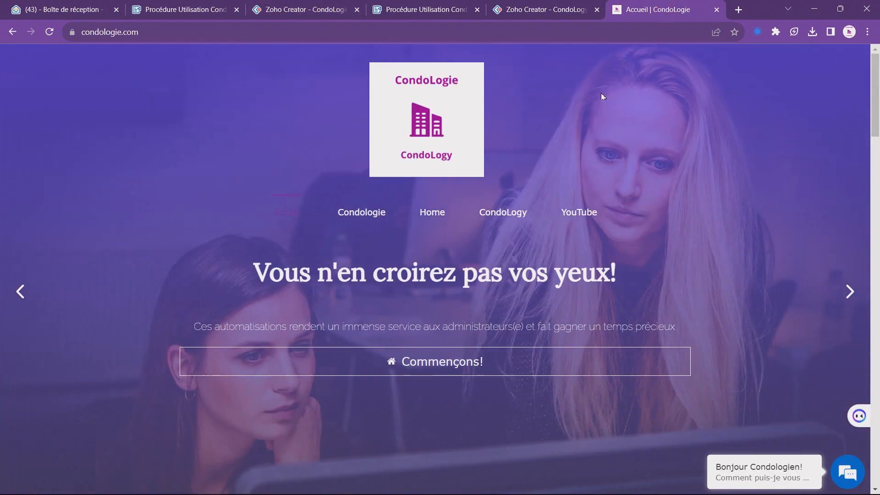
pyautogui.scroll(-15, 362, 230)
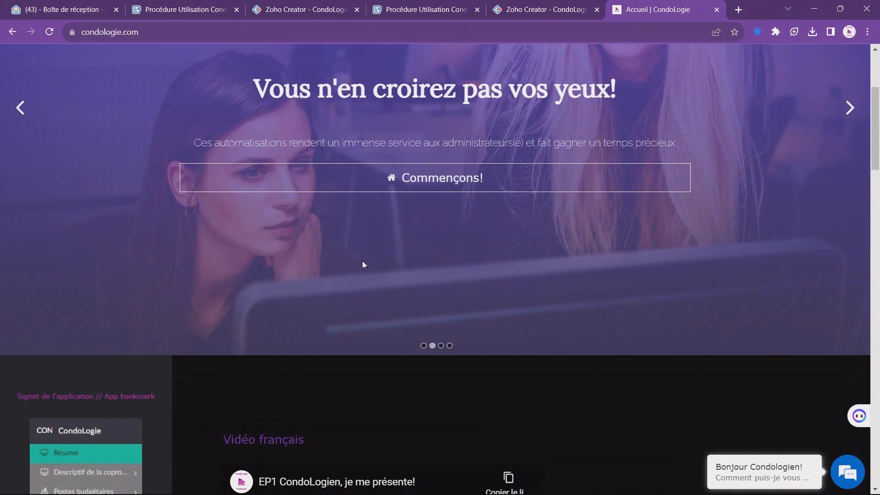
pyautogui.scroll(-10, 375, 316)
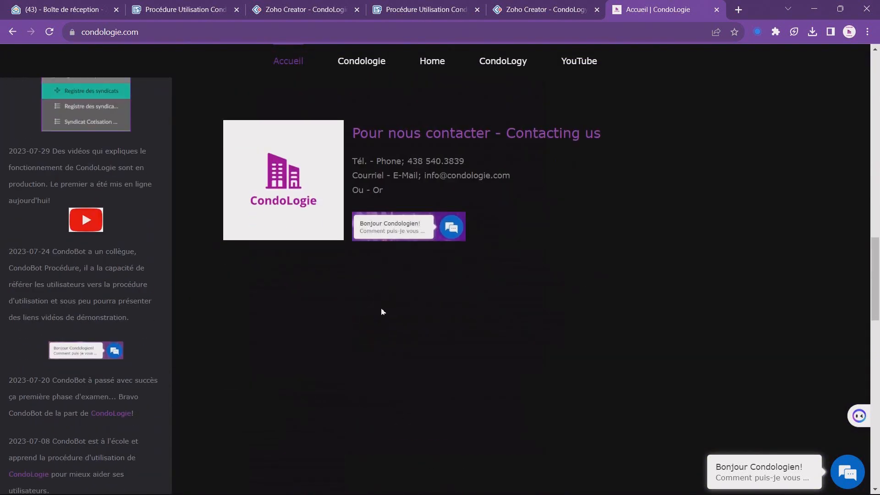
pyautogui.scroll(-3, 391, 316)
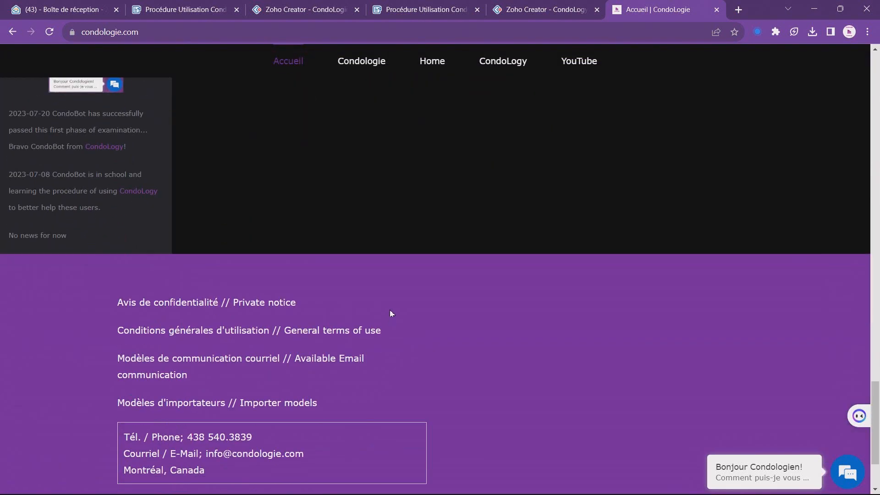
pyautogui.click(231, 304)
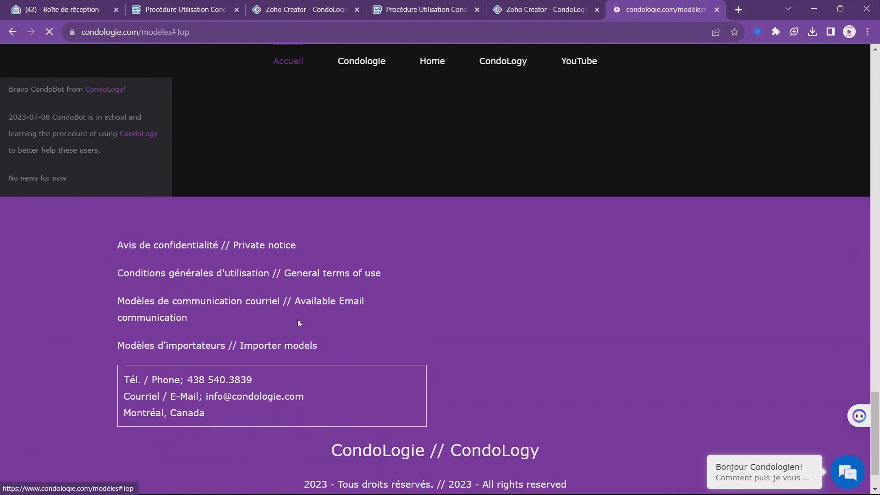
pyautogui.scroll(-1, 354, 332)
pyautogui.scroll(-5, 354, 332)
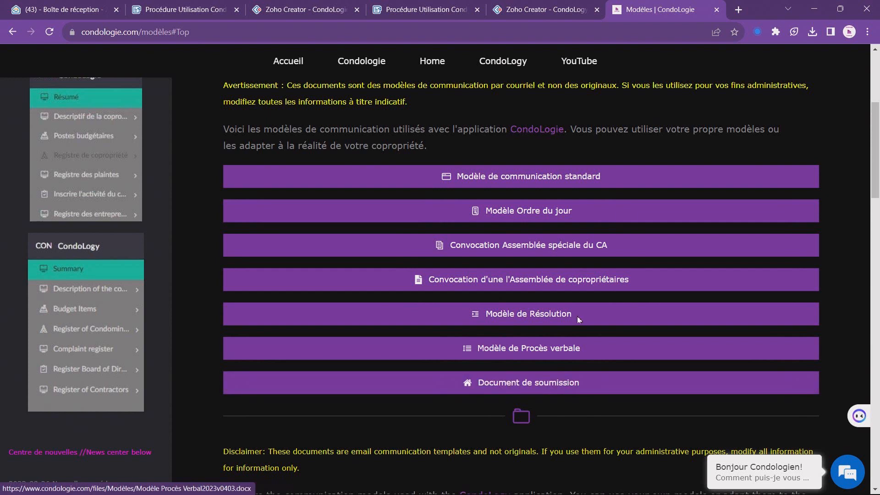
pyautogui.click(813, 13)
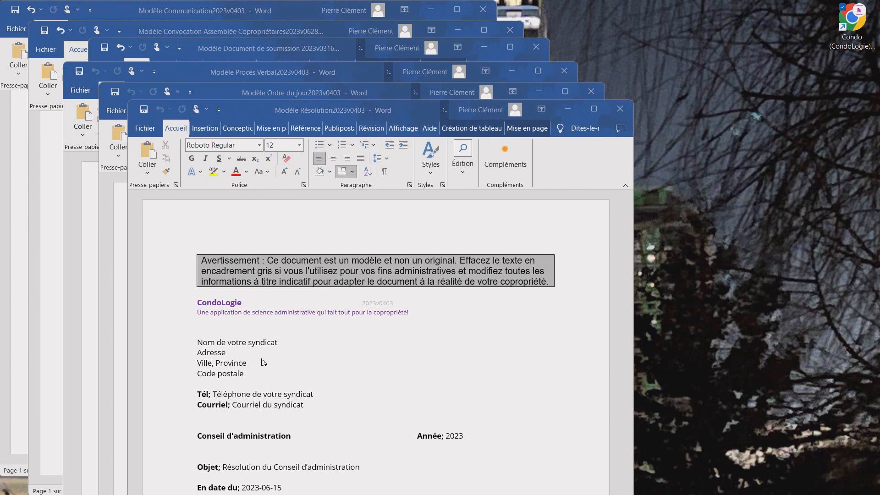
# Step: Activate the Modèle Résolution2023v0403 document in Word
pyautogui.click(251, 379)
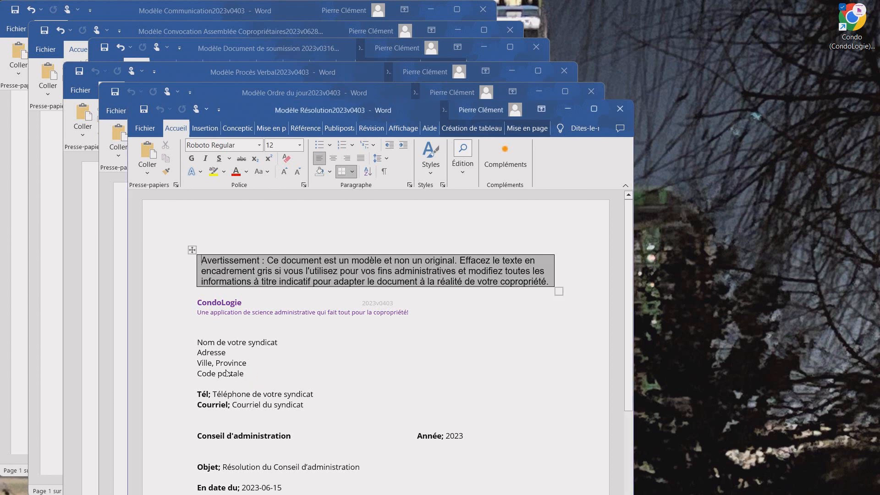
# Step: Replace the placeholder address lines with Manoir CondoLogie and its street, city and postal code
pyautogui.moveTo(253, 380); pyautogui.dragTo(203, 350)
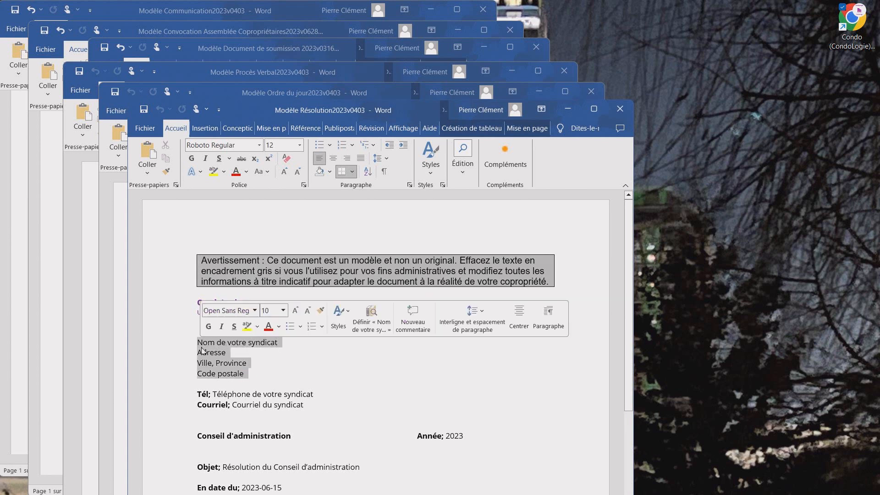
pyautogui.write('Ma')
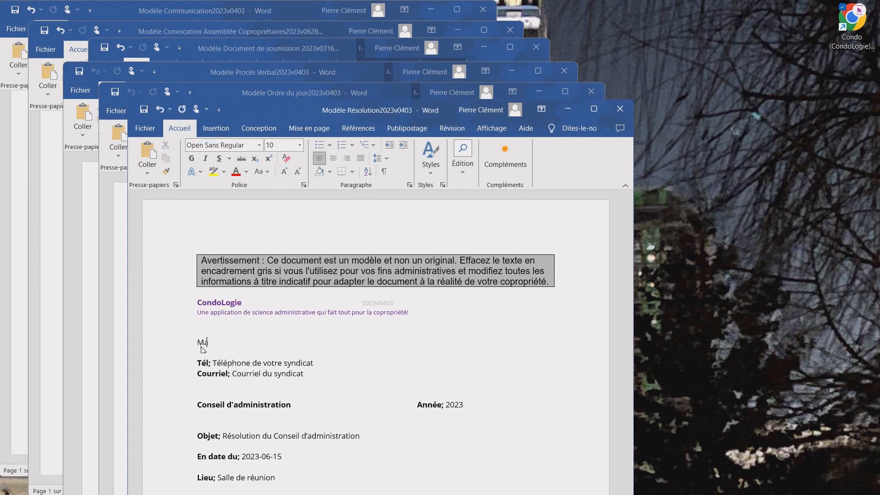
pyautogui.write('noir CondoLogie')
pyautogui.press('Return')
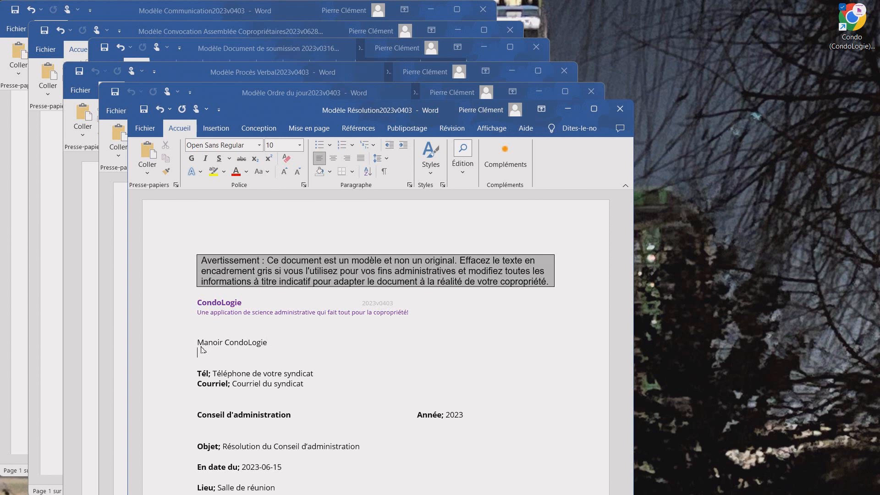
pyautogui.write('123,')
pyautogui.write(' du')
pyautogui.press('BackSpace')
pyautogui.press('BackSpace')
pyautogui.write('rue Notre Dame')
pyautogui.press('Return')
pyautogui.write('Montréal, Qc')
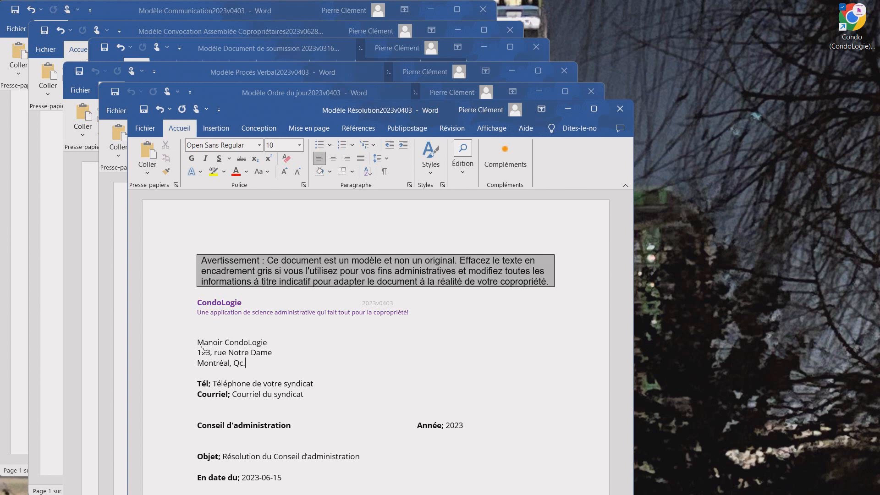
pyautogui.write('.')
pyautogui.press('Return')
pyautogui.write('H6R4E3')
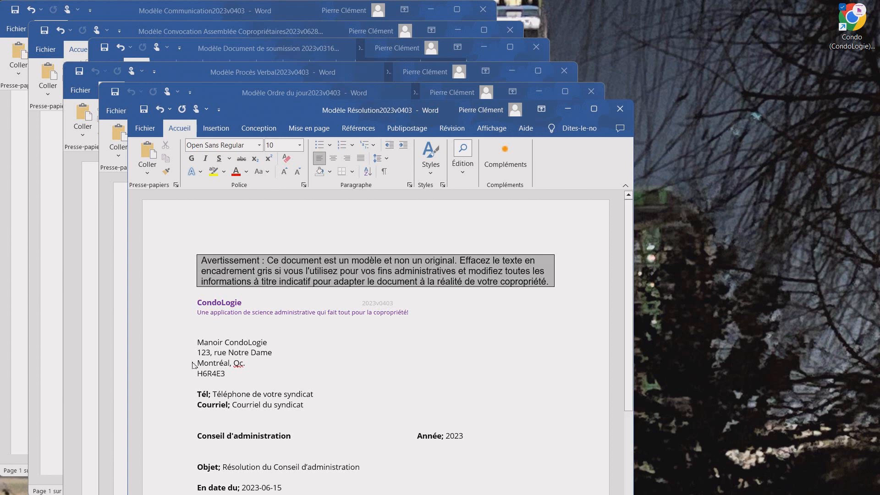
# Step: Overwrite the Tél and Courriel placeholders with the condo's phone number and e-mail address
pyautogui.moveTo(214, 395); pyautogui.dragTo(318, 398)
pyautogui.write('1')
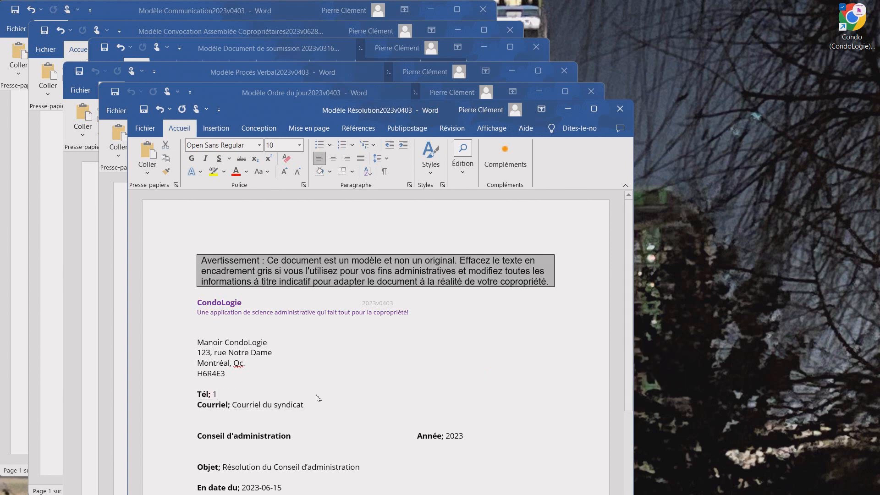
pyautogui.write('23  456-8889')
pyautogui.moveTo(232, 406); pyautogui.dragTo(302, 412)
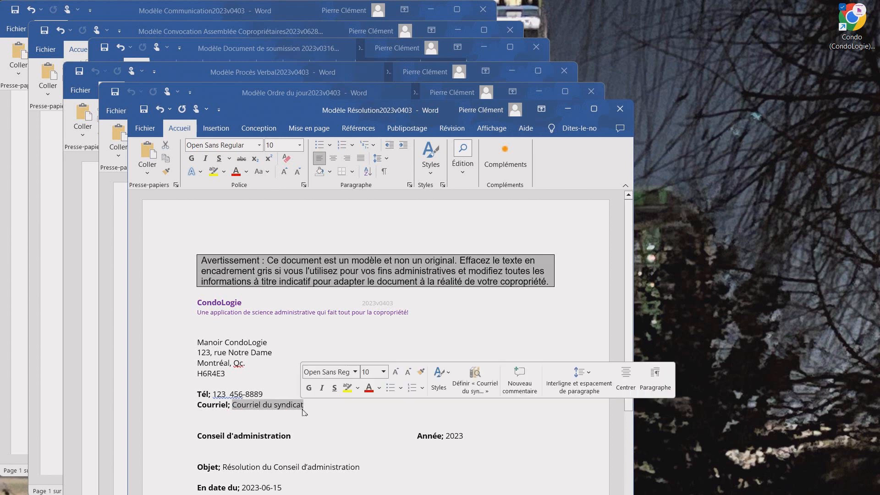
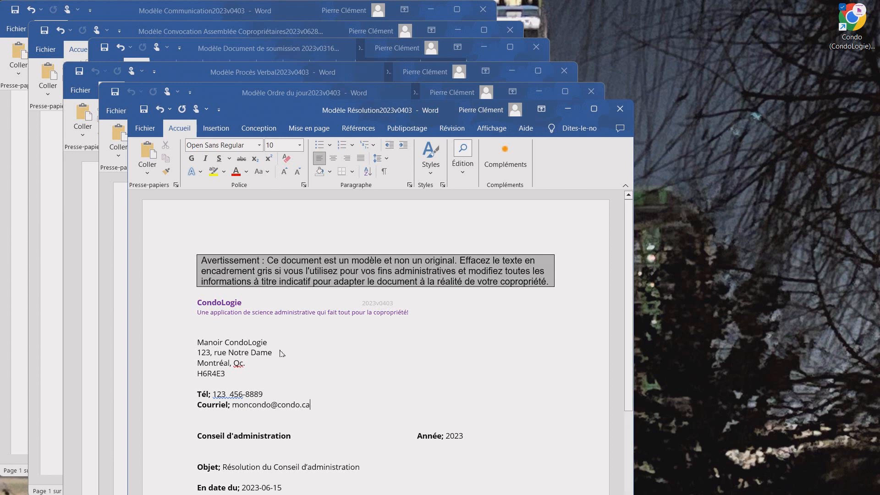
pyautogui.scroll(-2, 253, 375)
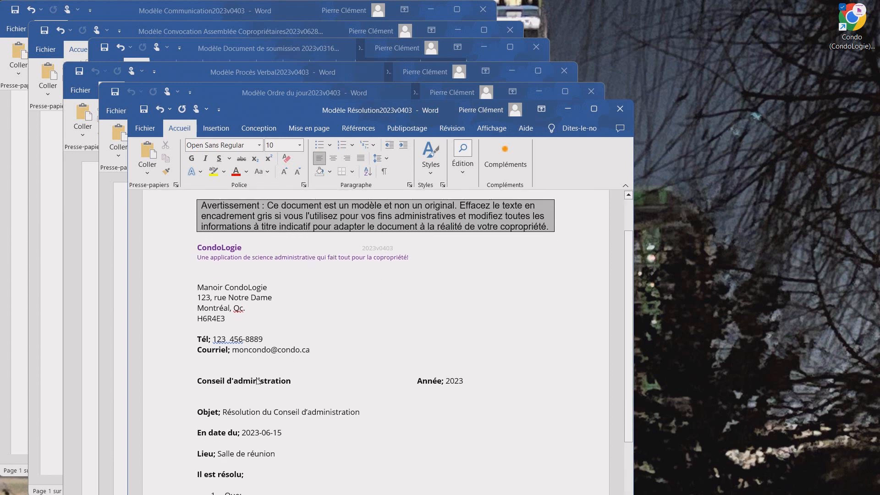
# Step: Copy the filled header block from Résolution and paste it over Ordre du jour's placeholder lines
pyautogui.moveTo(314, 352); pyautogui.dragTo(210, 291)
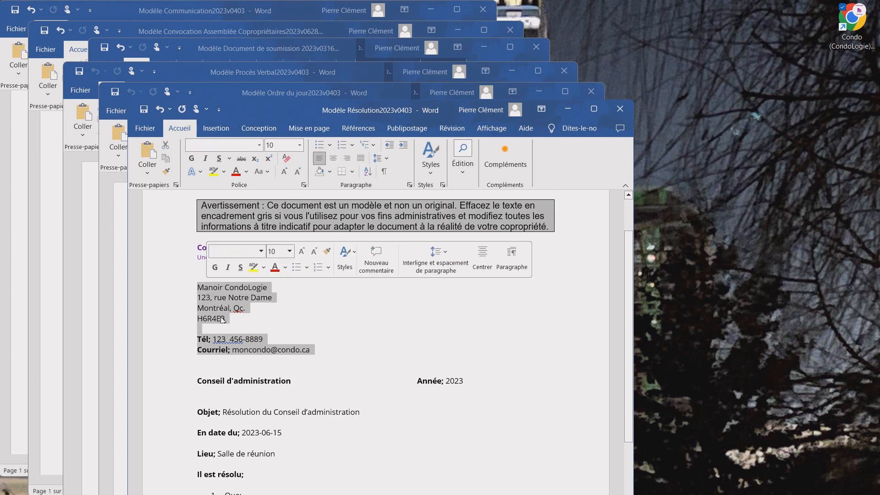
pyautogui.hotkey('ctrl', 'c')
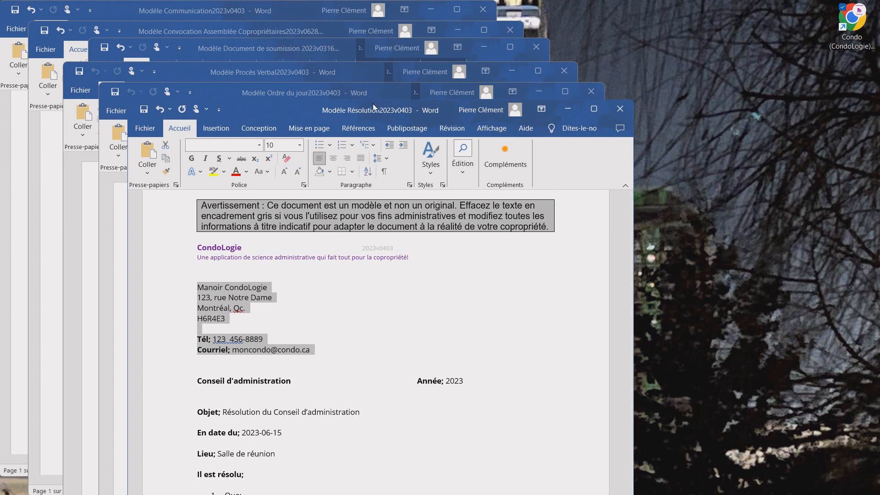
pyautogui.click(293, 95)
pyautogui.moveTo(280, 400); pyautogui.dragTo(172, 328)
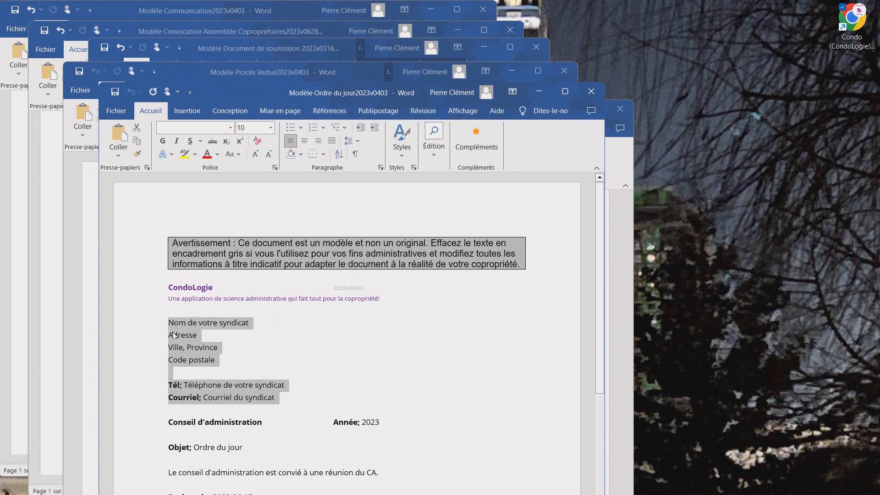
pyautogui.hotkey('ctrl', 'v')
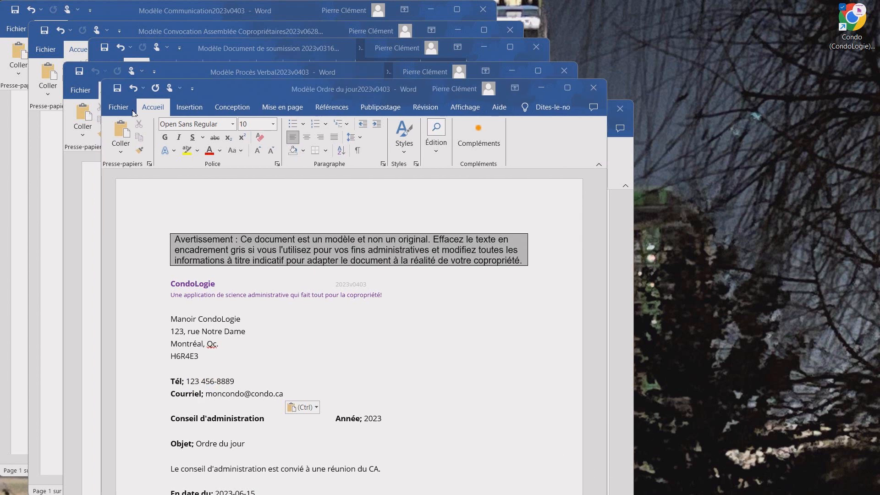
# Step: Save Modèle Ordre du jour2023v0403 into the Communication folder, replacing the existing file
pyautogui.click(115, 111)
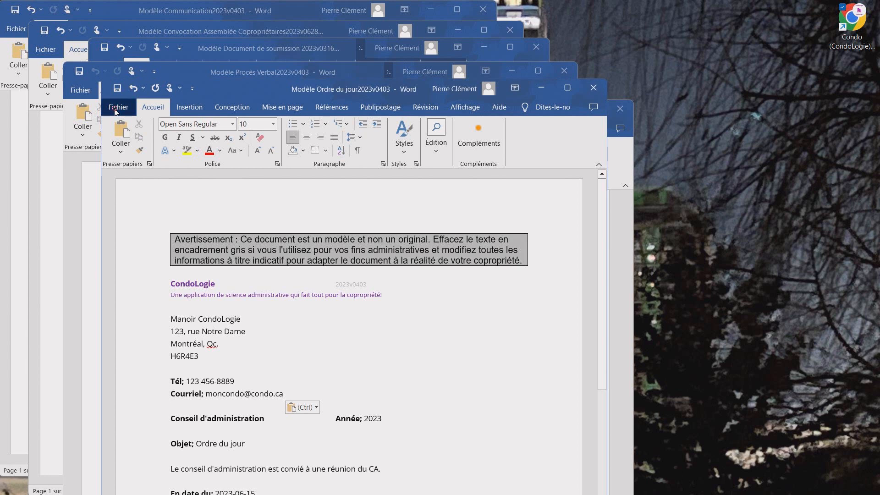
pyautogui.click(116, 107)
pyautogui.click(145, 294)
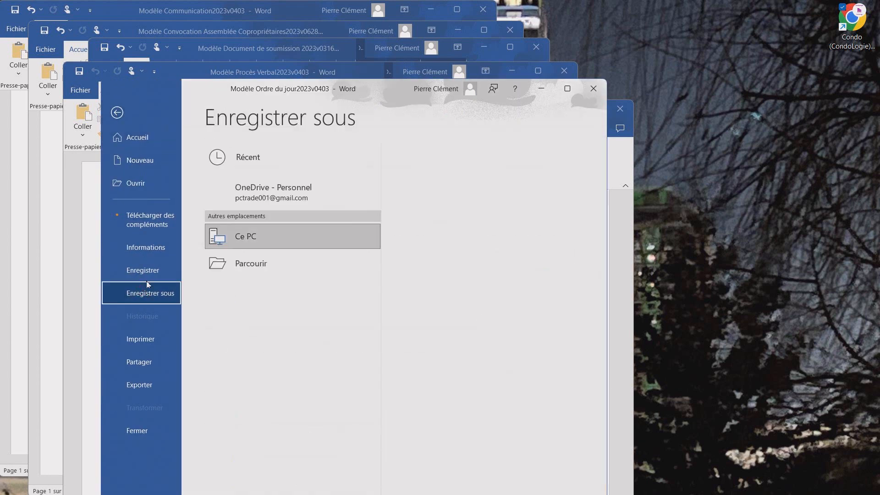
pyautogui.click(242, 295)
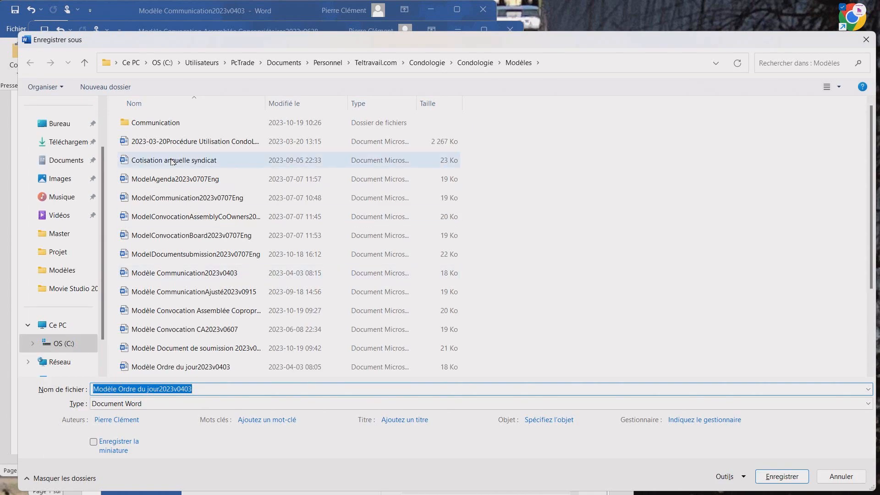
pyautogui.doubleClick(166, 124)
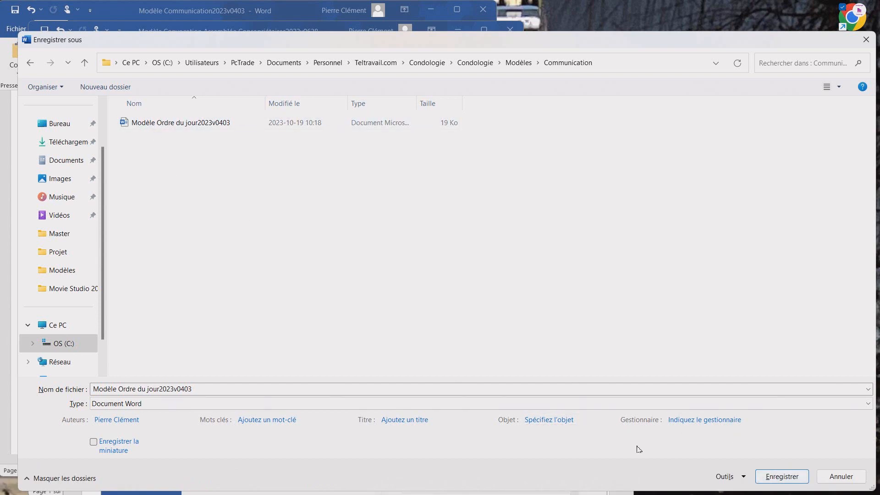
pyautogui.click(779, 476)
pyautogui.click(353, 352)
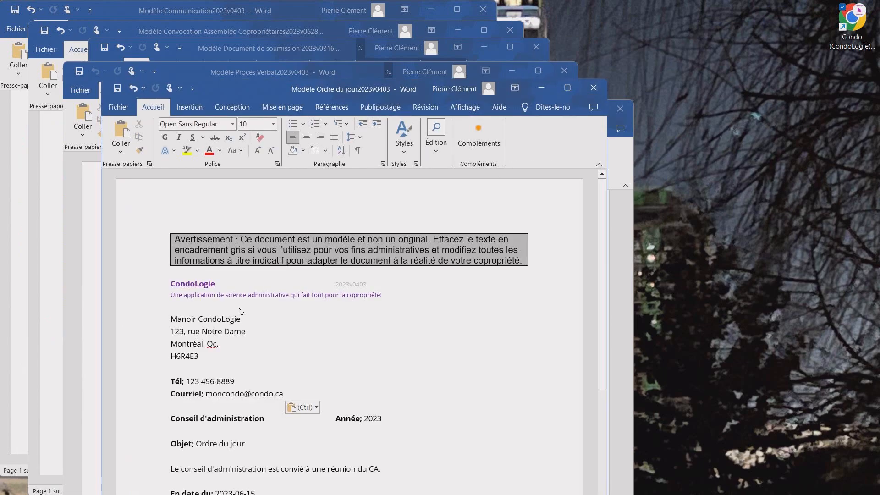
# Step: Paste the condo's header details over the Document de soumission2023v0316 placeholder lines
pyautogui.click(293, 50)
pyautogui.moveTo(275, 424); pyautogui.dragTo(159, 346)
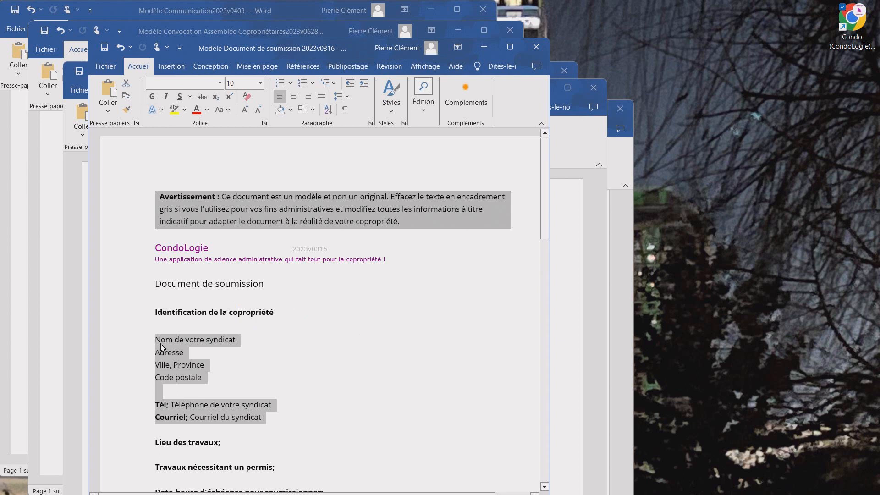
pyautogui.hotkey('ctrl', 'v')
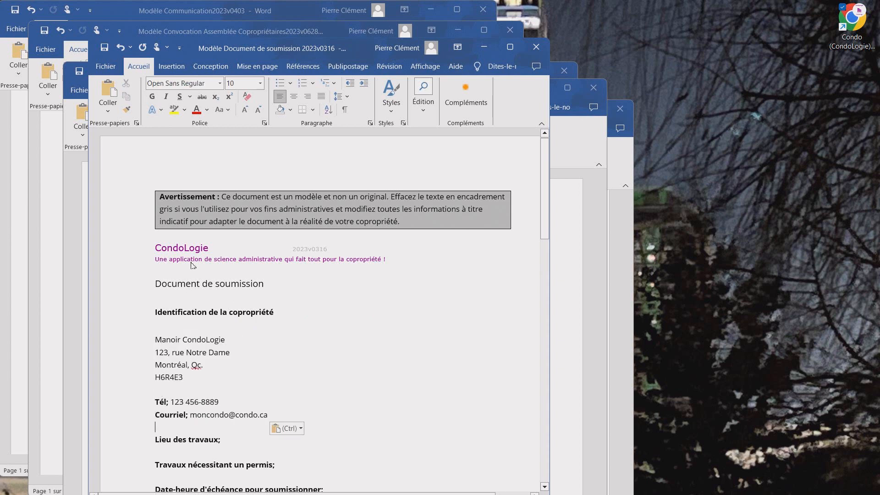